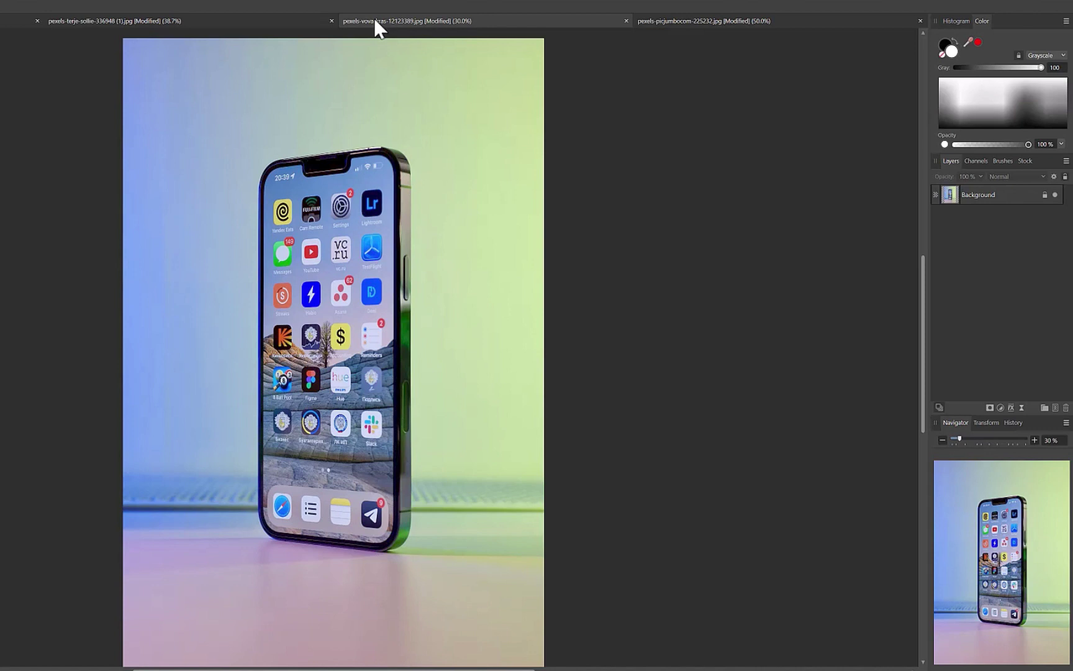
Step: Paste the planet wallpaper, move it lower, enlarge it slightly and try tilting it
key(ctrl+v)
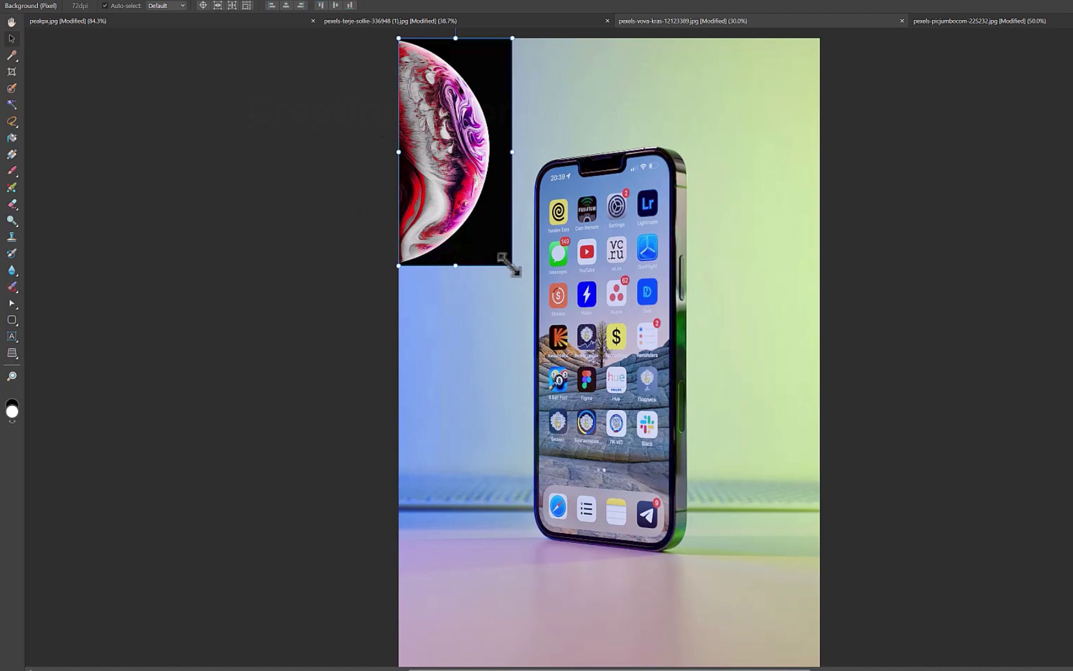
drag(469, 220, 482, 294)
drag(506, 336, 528, 330)
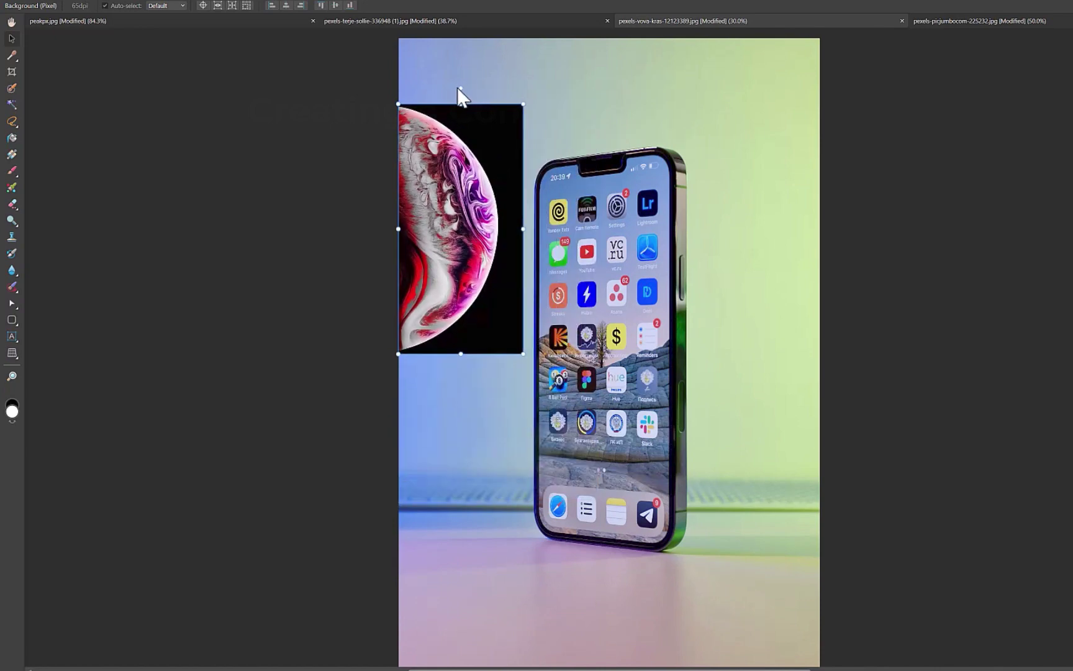
mouse_move(460, 88)
mouse_down()
mouse_move(504, 110)
mouse_move(445, 90)
mouse_move(526, 119)
mouse_move(447, 103)
mouse_move(492, 109)
mouse_move(456, 110)
mouse_up()
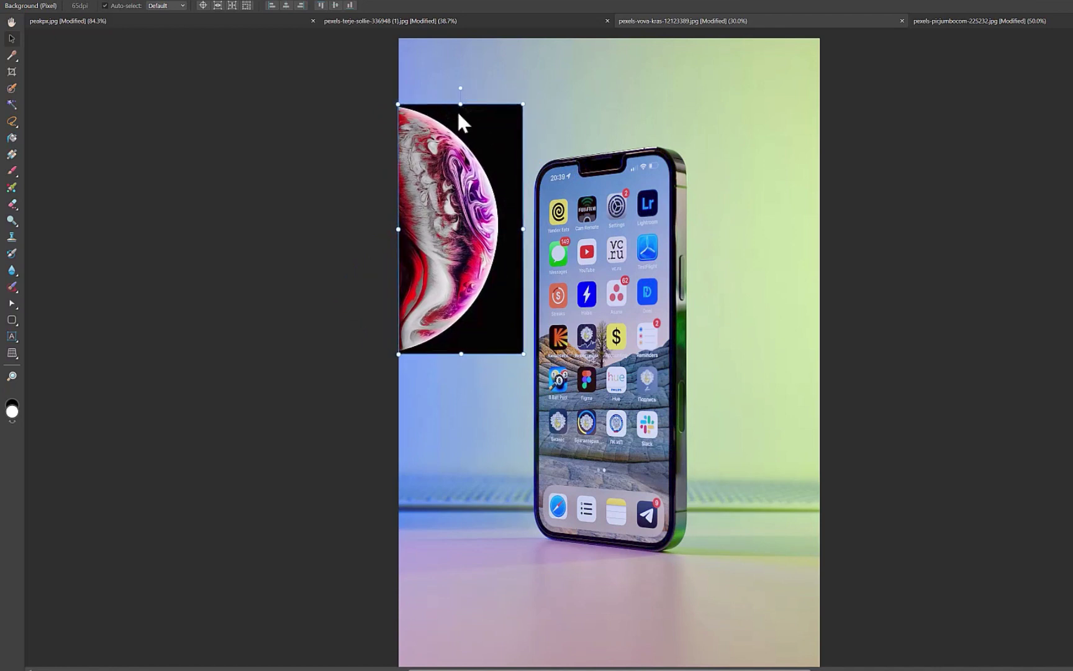
Step: Brush-select the phone's whole screen area on the phone photo layer
click(553, 125)
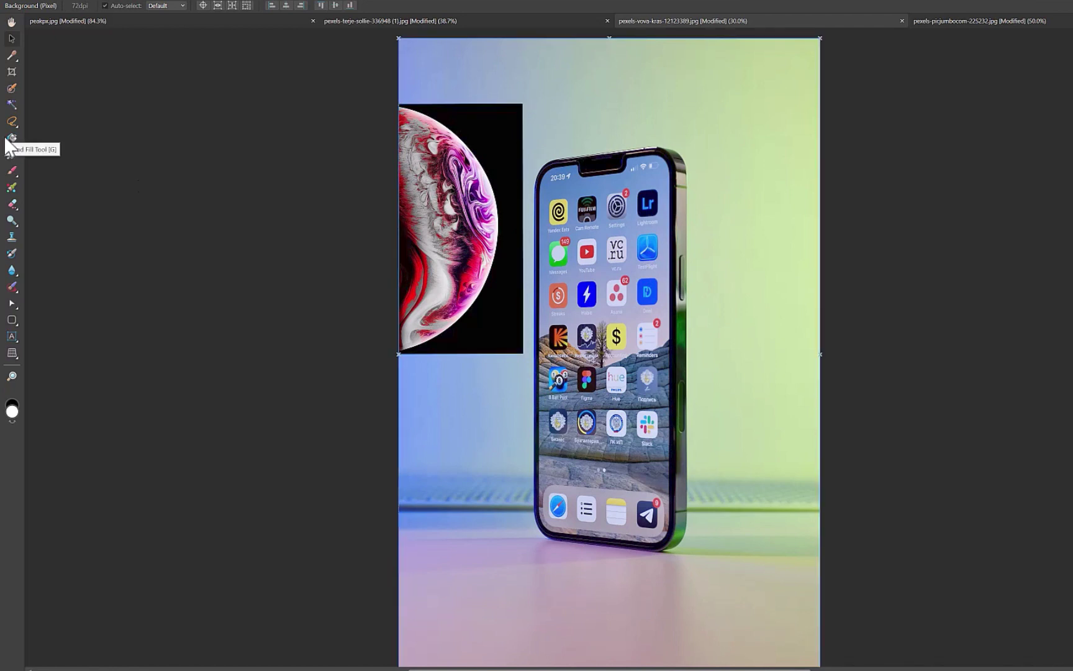
click(12, 88)
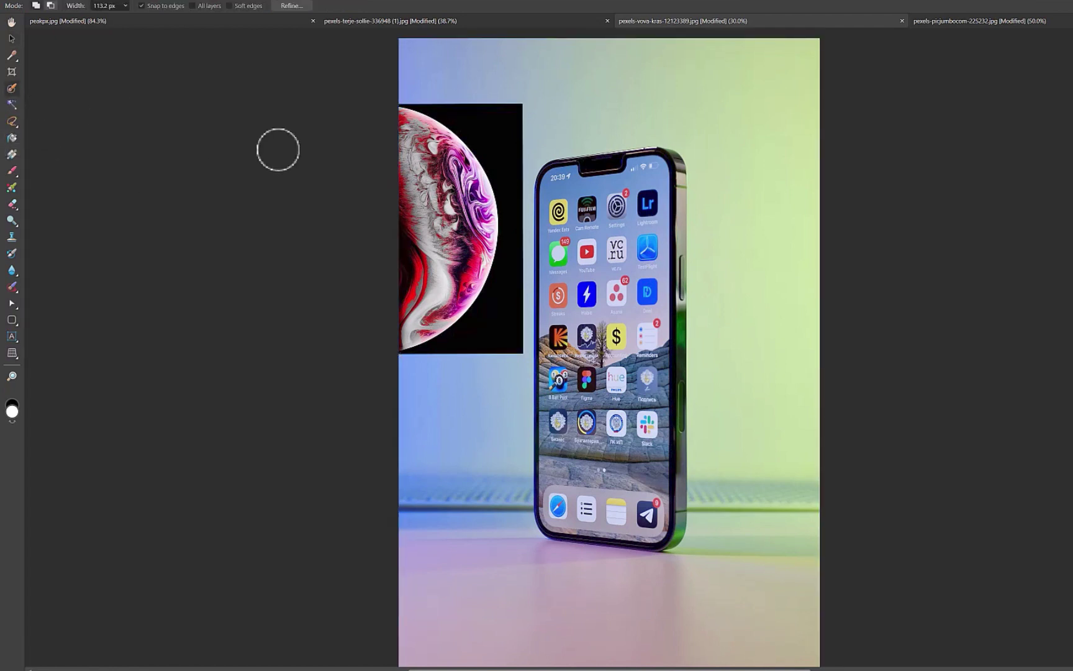
mouse_move(557, 193)
mouse_down()
mouse_move(579, 190)
mouse_move(569, 232)
mouse_move(634, 334)
mouse_move(645, 503)
mouse_move(562, 260)
mouse_move(587, 407)
mouse_move(586, 389)
mouse_move(552, 357)
mouse_move(558, 343)
mouse_move(570, 351)
mouse_move(586, 210)
mouse_move(640, 379)
mouse_move(649, 508)
mouse_move(595, 407)
mouse_up()
scroll(615, 357, up, 2)
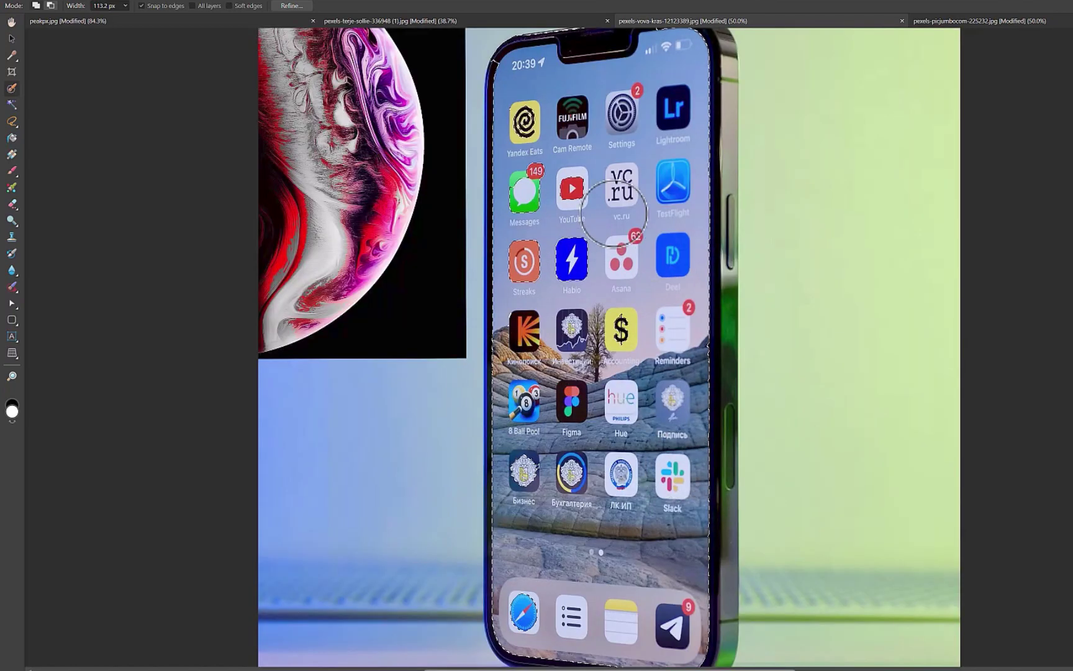
scroll(615, 357, up, 2)
drag(594, 460, 563, 469)
scroll(658, 180, down, 2)
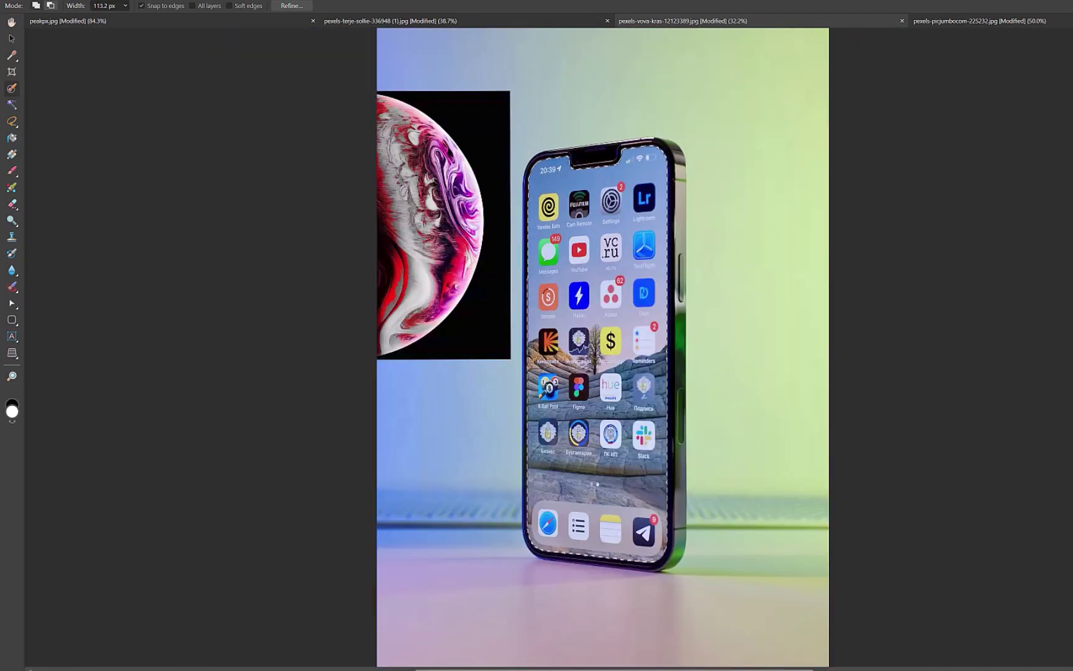
Step: Delete the screen contents and move the planet image onto the phone
key(Delete)
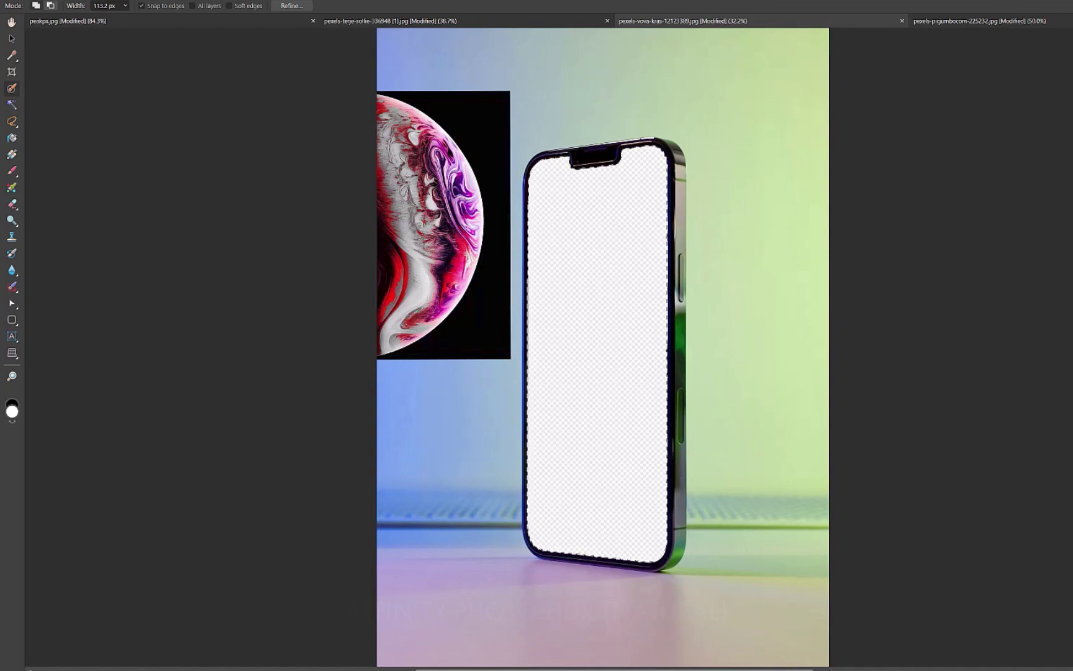
click(11, 39)
drag(439, 227, 579, 284)
Step: Resize the planet to about 1841.9 × 3283.8 px and drag its layer below the phone photo
drag(655, 418, 659, 598)
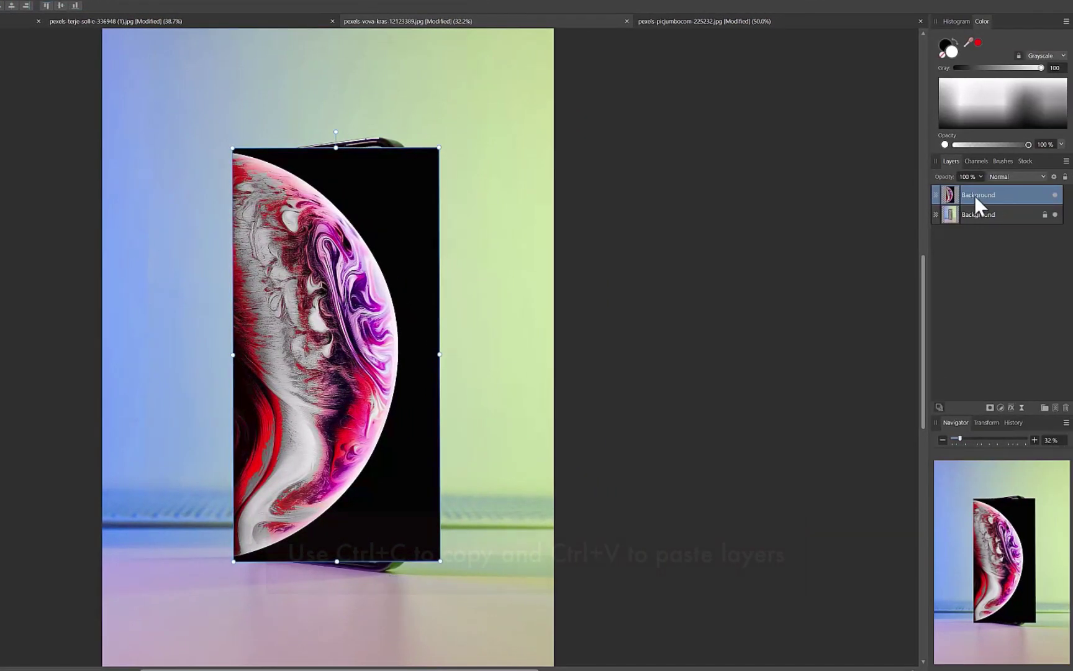
drag(974, 196, 972, 220)
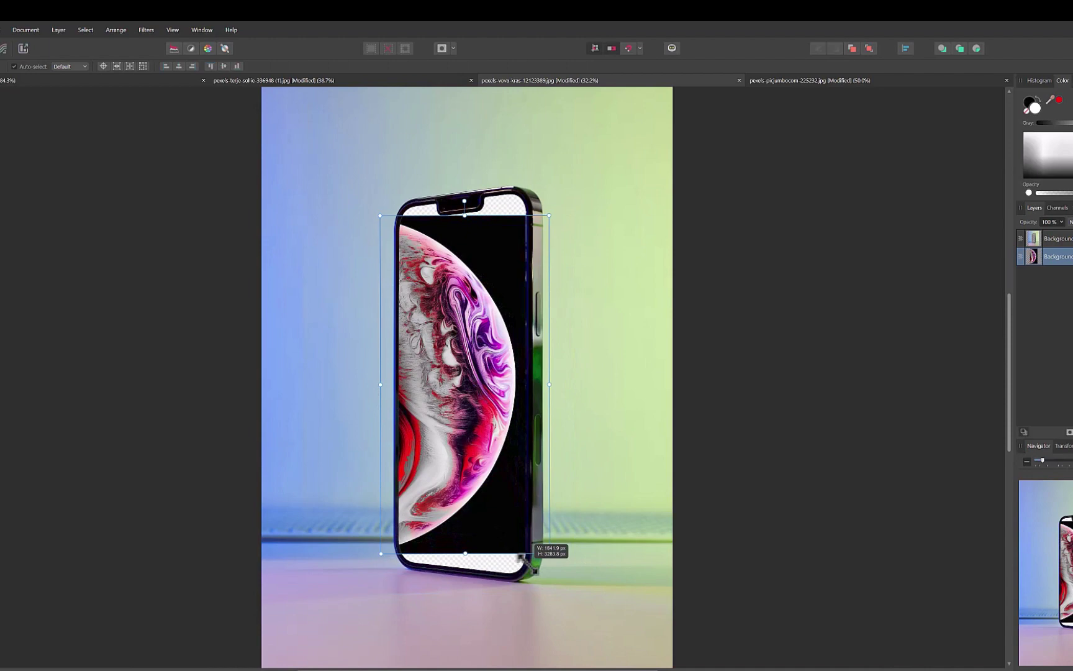
Step: Fit the wallpaper to the screen width and open Filters > Distort > Perspective
drag(525, 560, 526, 559)
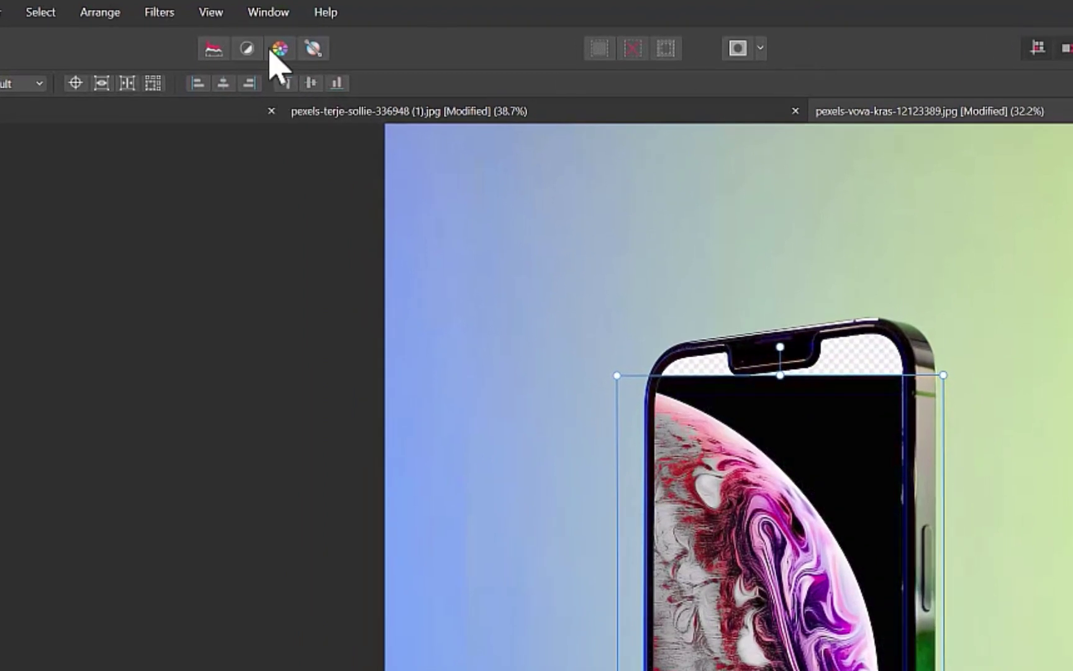
click(160, 13)
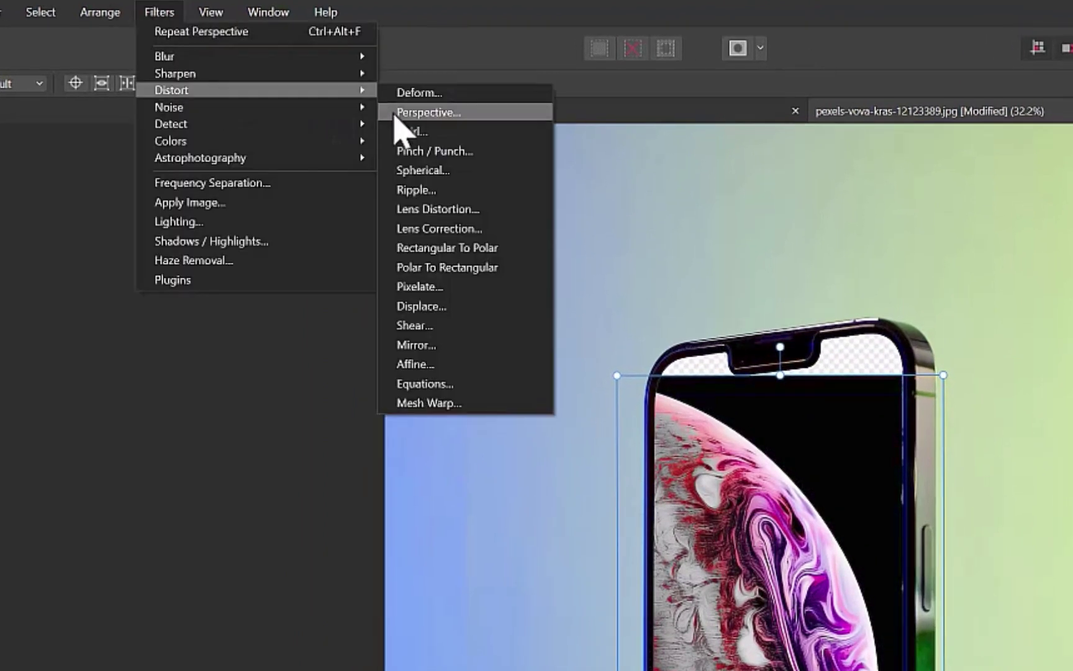
click(405, 113)
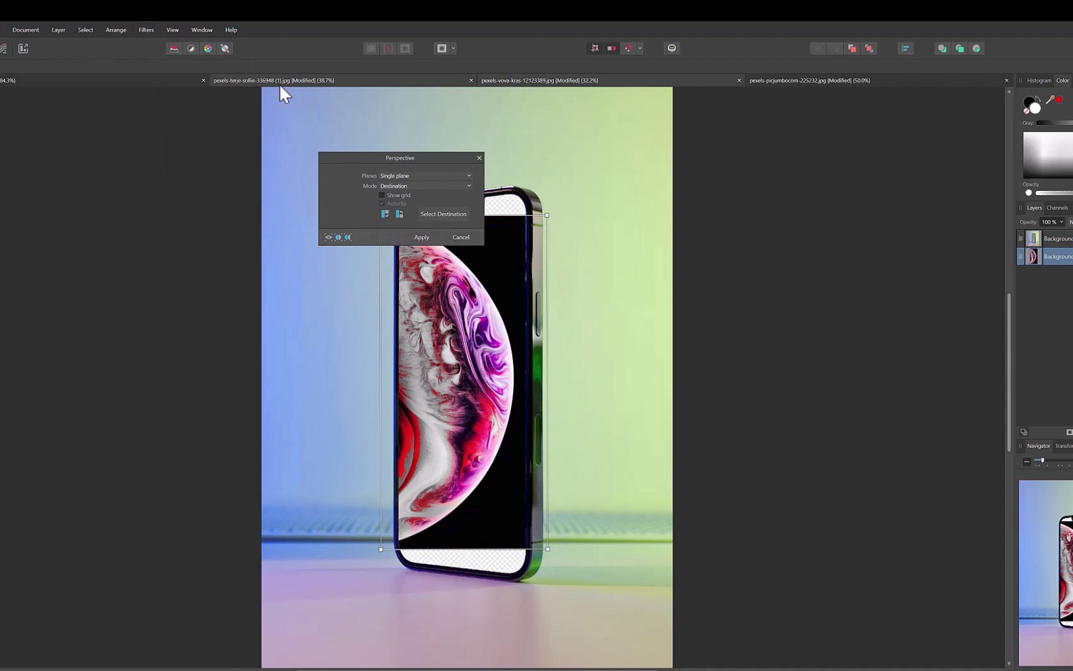
Step: Move the Perspective dialog aside and roughly pull the wallpaper's four corners toward the screen
drag(436, 158, 807, 280)
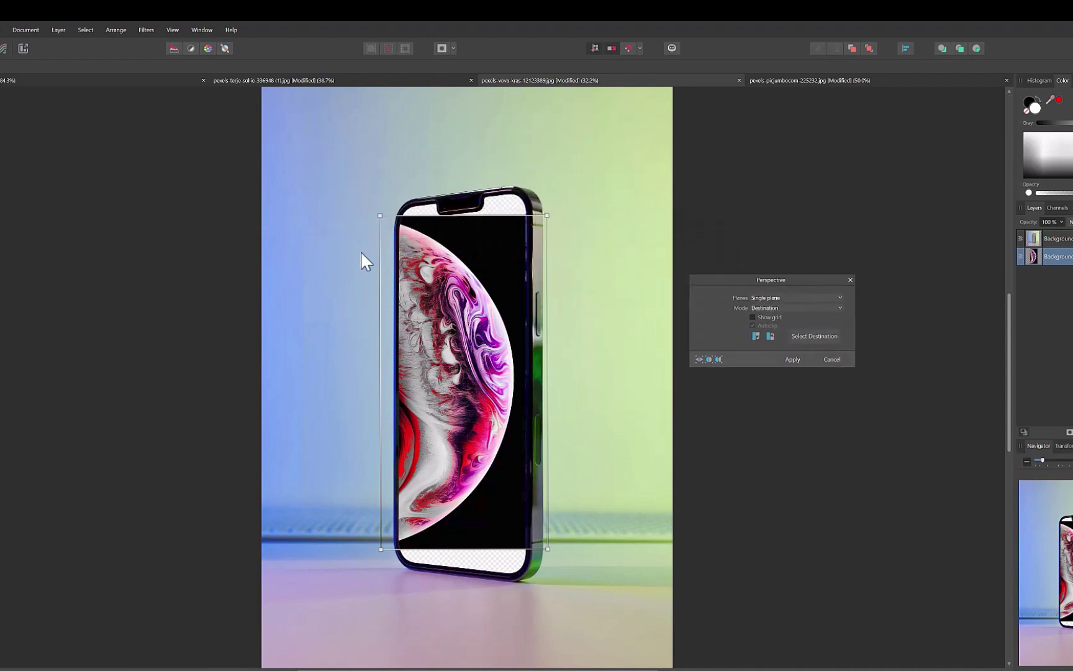
drag(378, 213, 355, 262)
drag(547, 218, 560, 261)
mouse_move(547, 549)
mouse_down()
mouse_move(573, 543)
mouse_move(549, 554)
mouse_up()
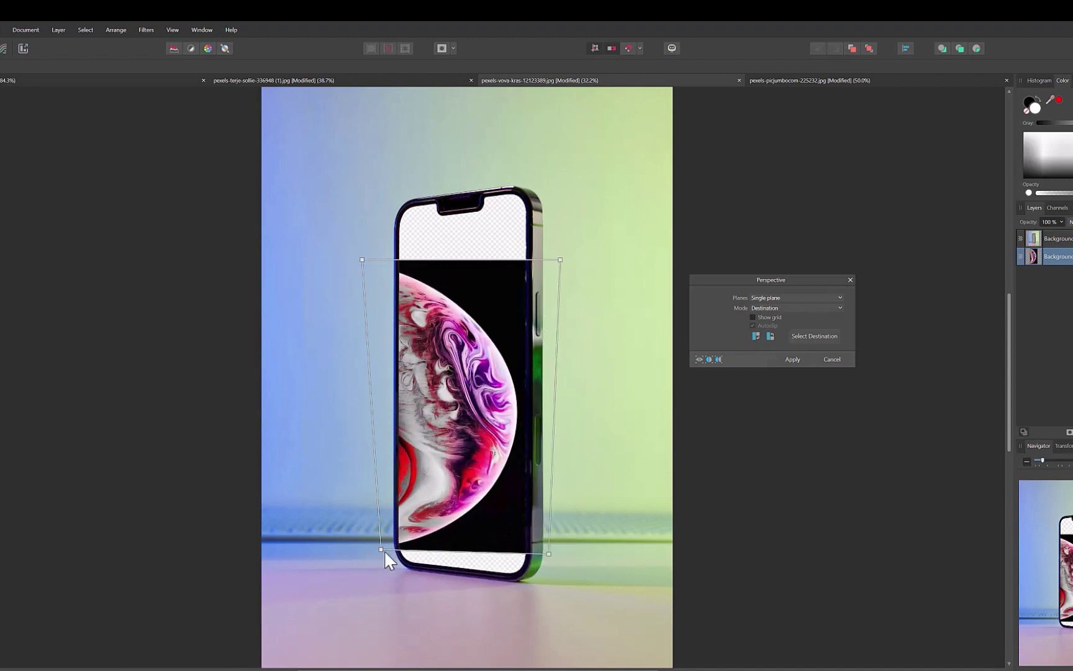
drag(380, 548, 372, 553)
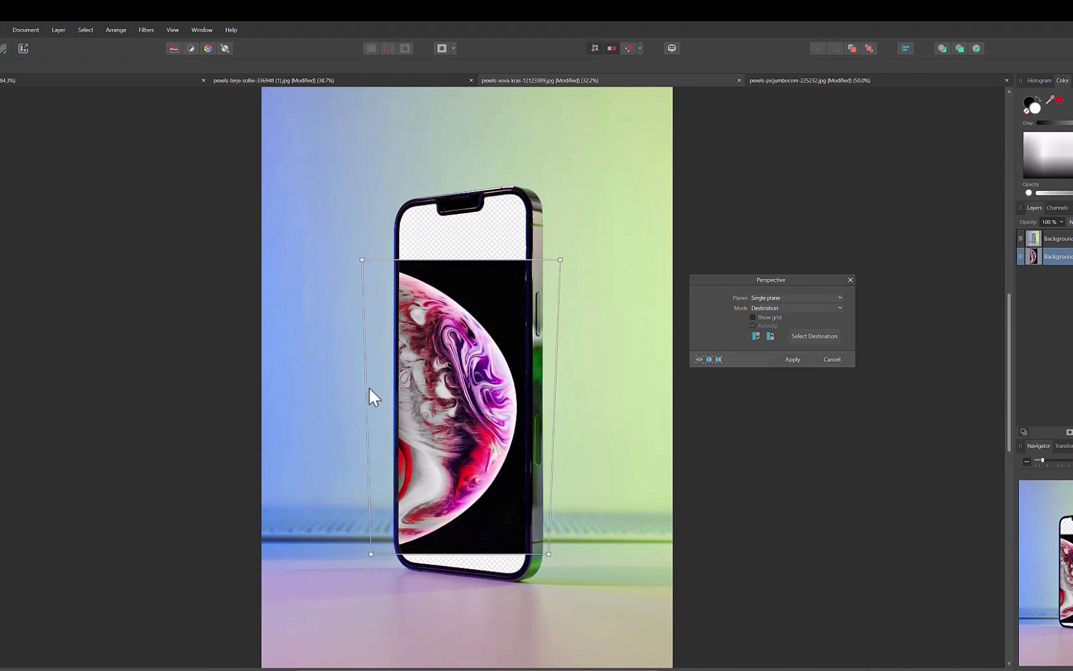
Step: Refine the four corner handles onto the screen's top and bottom corners
drag(361, 260, 395, 199)
drag(557, 262, 540, 184)
drag(549, 553, 546, 595)
drag(370, 556, 394, 580)
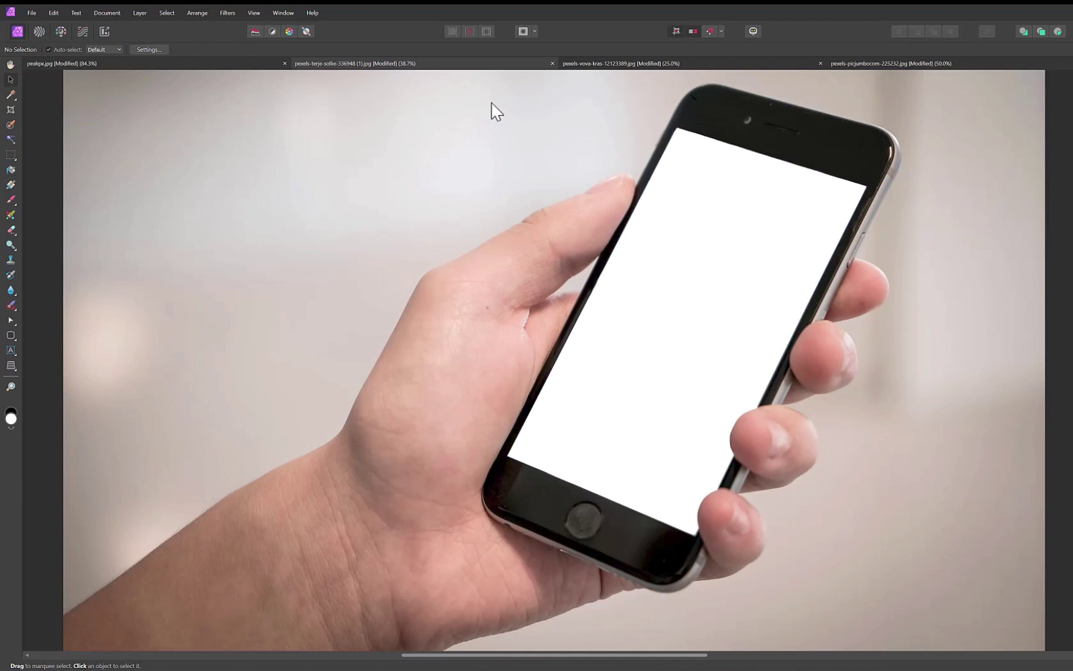
Step: Paste the planet into peakpx.jpg, then move, enlarge and rotate it over the tilted screen
key(ctrl+v)
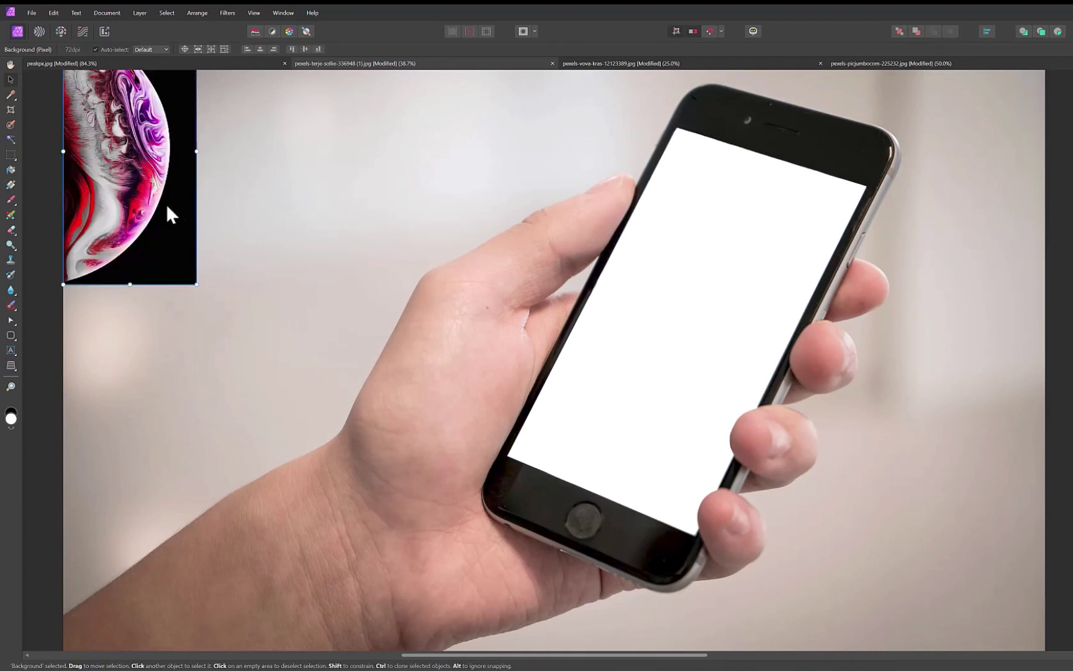
drag(152, 193, 708, 294)
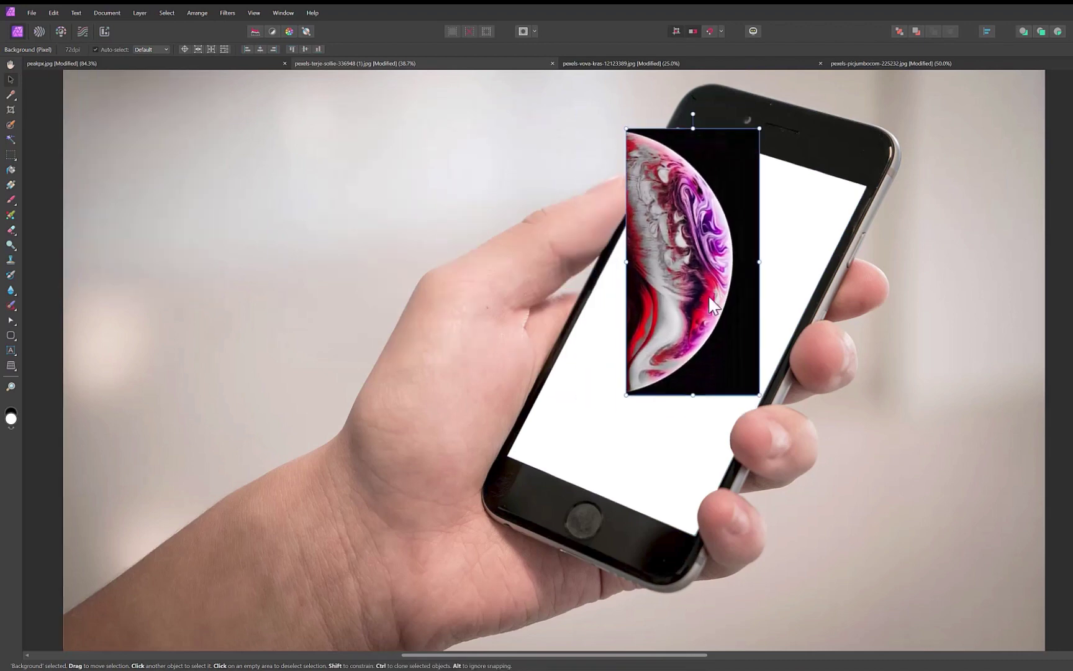
drag(627, 403, 577, 518)
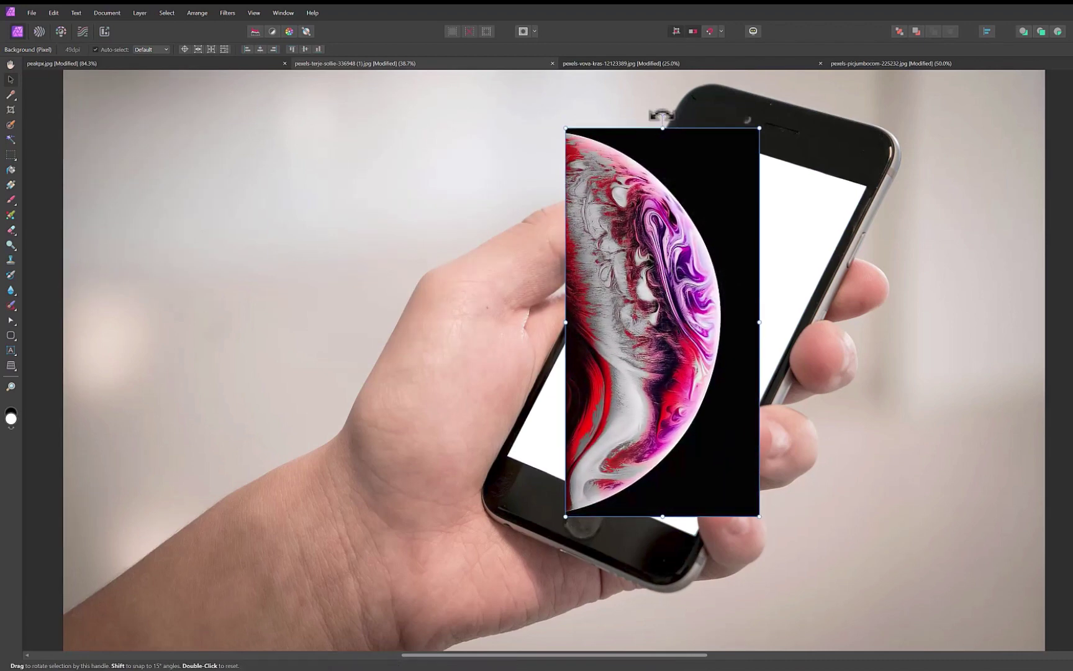
drag(664, 113, 693, 231)
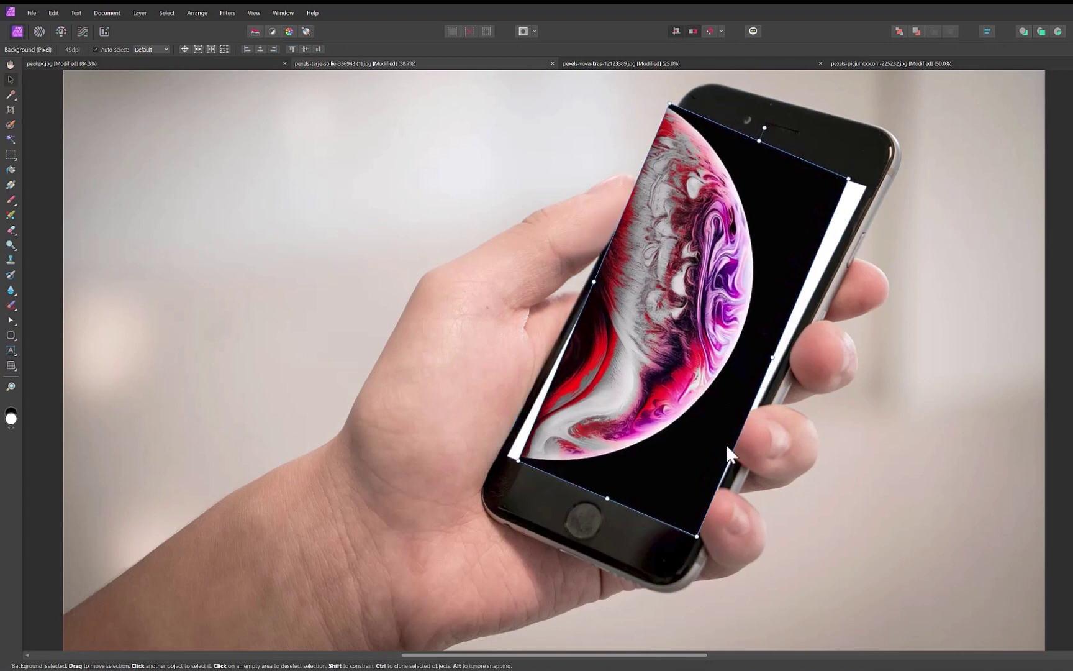
drag(666, 99, 665, 82)
mouse_move(708, 255)
mouse_down()
mouse_move(713, 263)
mouse_move(702, 259)
mouse_up()
drag(701, 256, 705, 260)
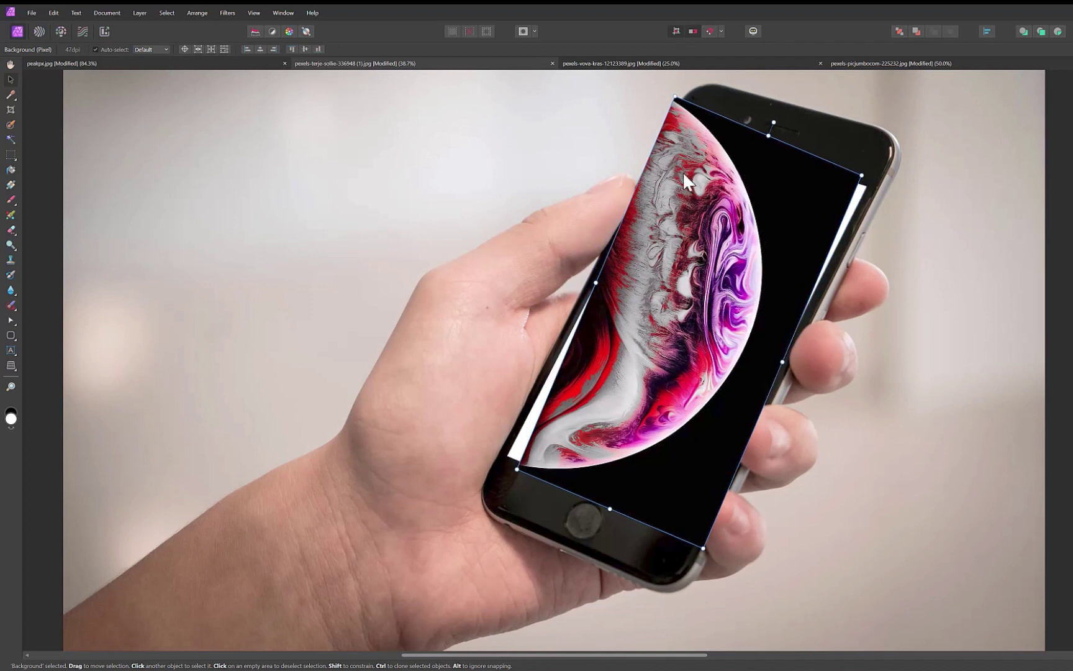
Step: Open the Filters > Distort > Perspective filter for the wallpaper
click(227, 13)
mouse_move(257, 52)
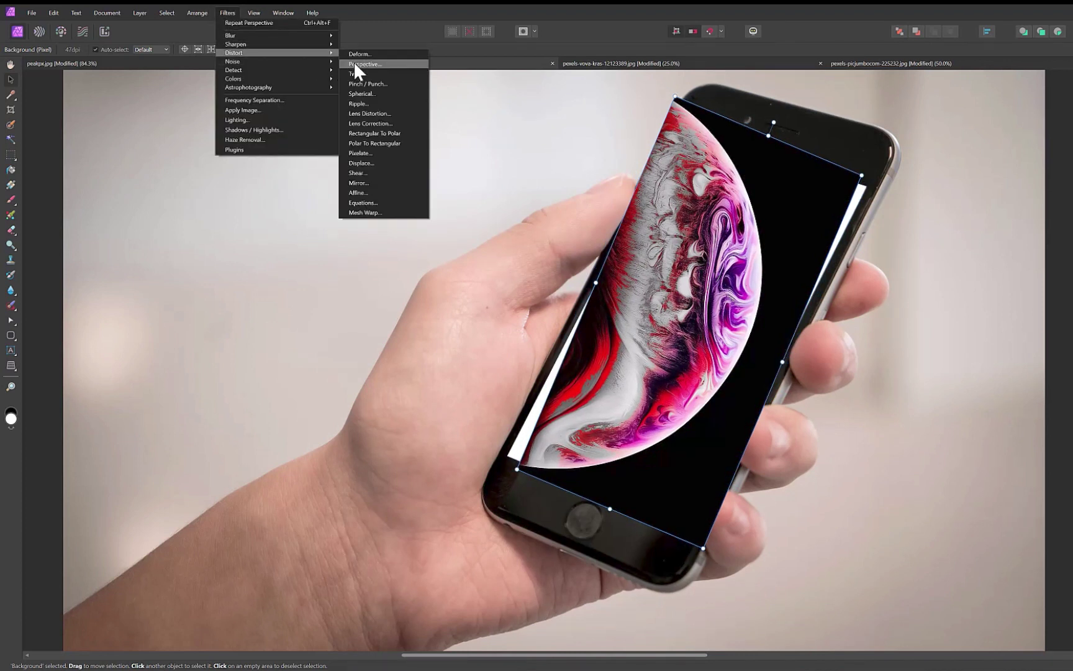
click(357, 64)
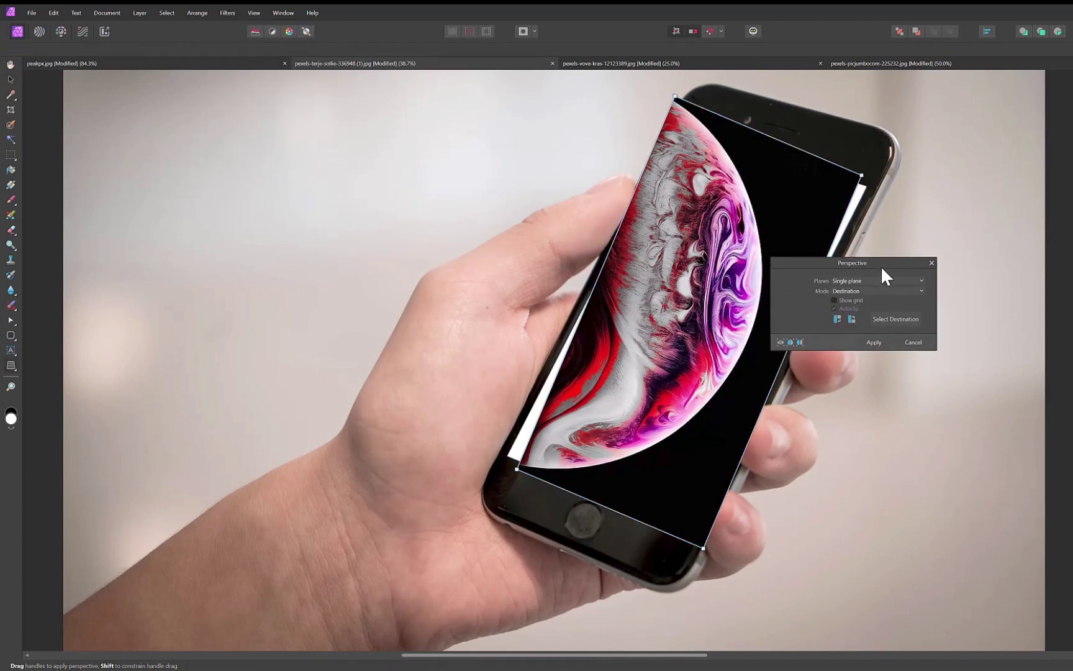
Step: Drag the wallpaper's four perspective corners onto the tilted phone screen's corners
drag(881, 266, 979, 289)
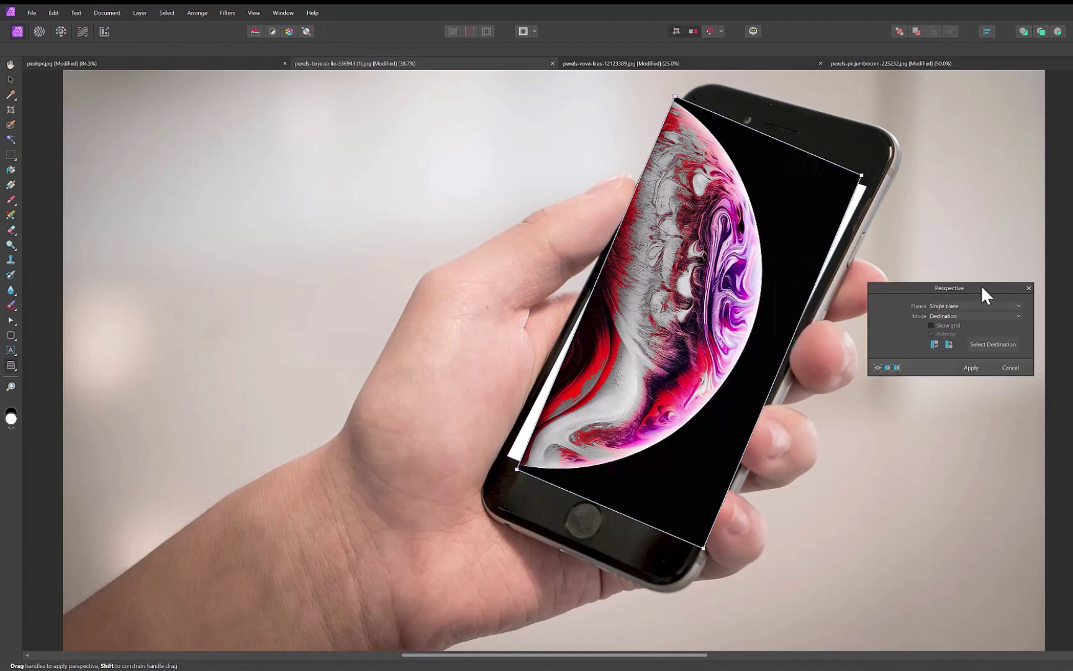
drag(862, 175, 866, 185)
drag(675, 96, 675, 126)
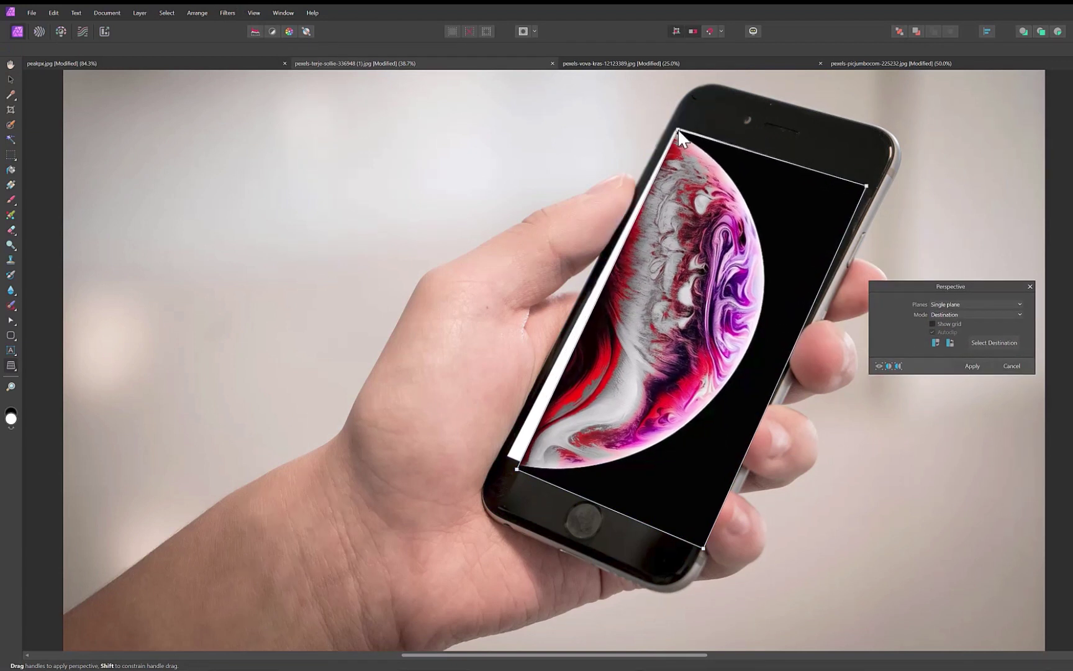
drag(517, 469, 507, 454)
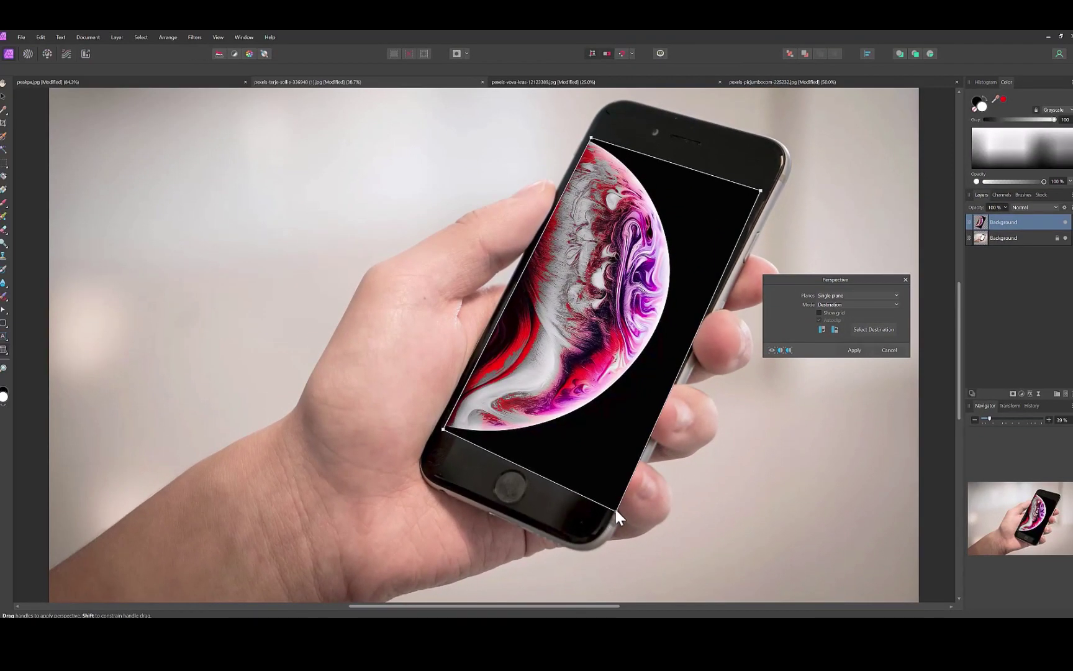
mouse_move(615, 507)
mouse_down()
mouse_move(601, 498)
mouse_move(610, 499)
mouse_up()
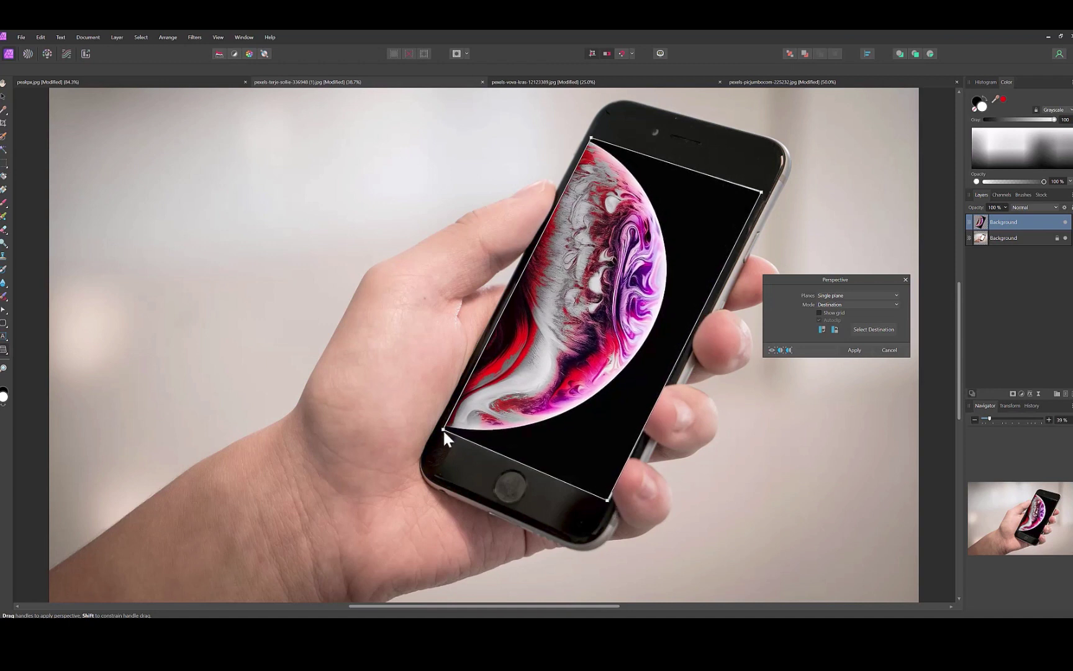
drag(590, 137, 593, 143)
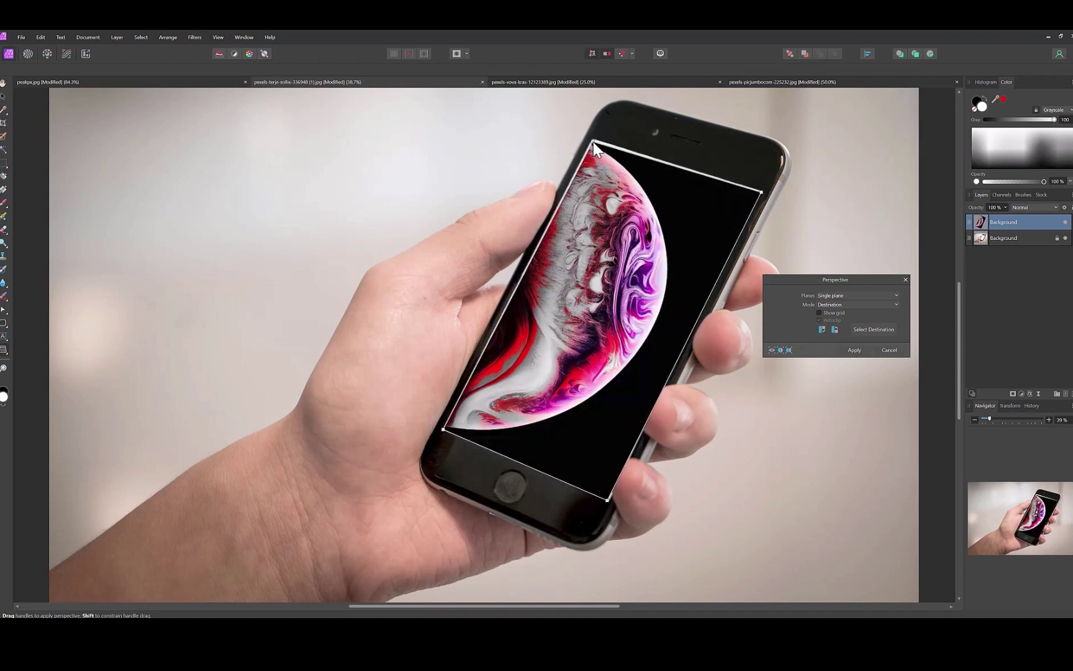
Step: Apply the perspective warp, select the hand photo layer and hide the wallpaper
click(854, 350)
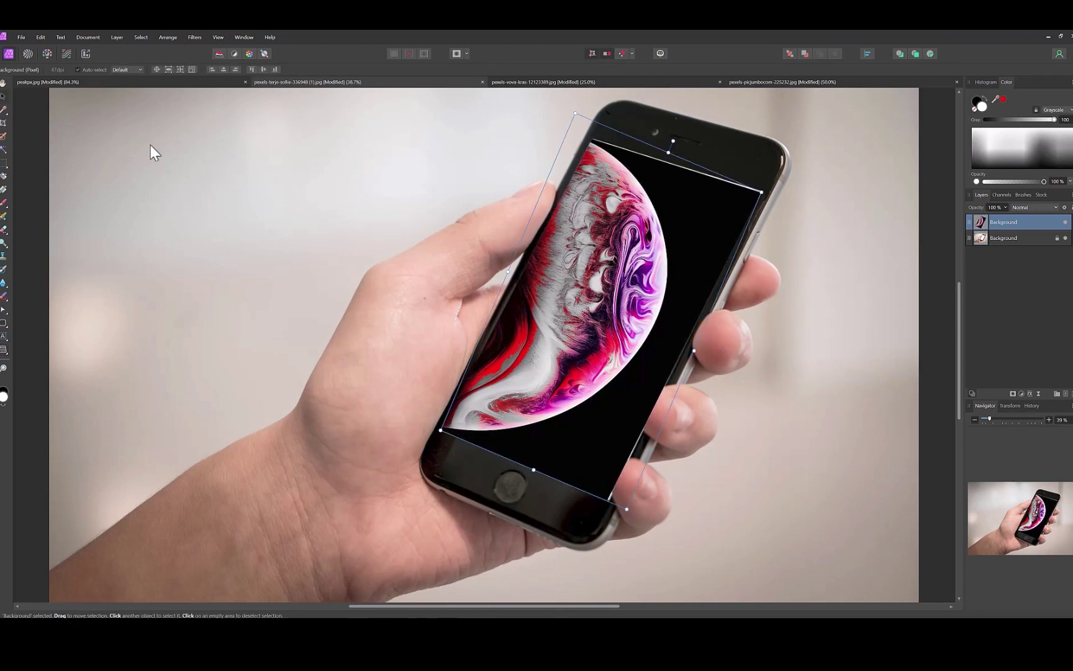
click(889, 241)
click(1065, 221)
Step: Brush-select the middle and ring fingertips over the screen, then show and select the wallpaper
key(g)
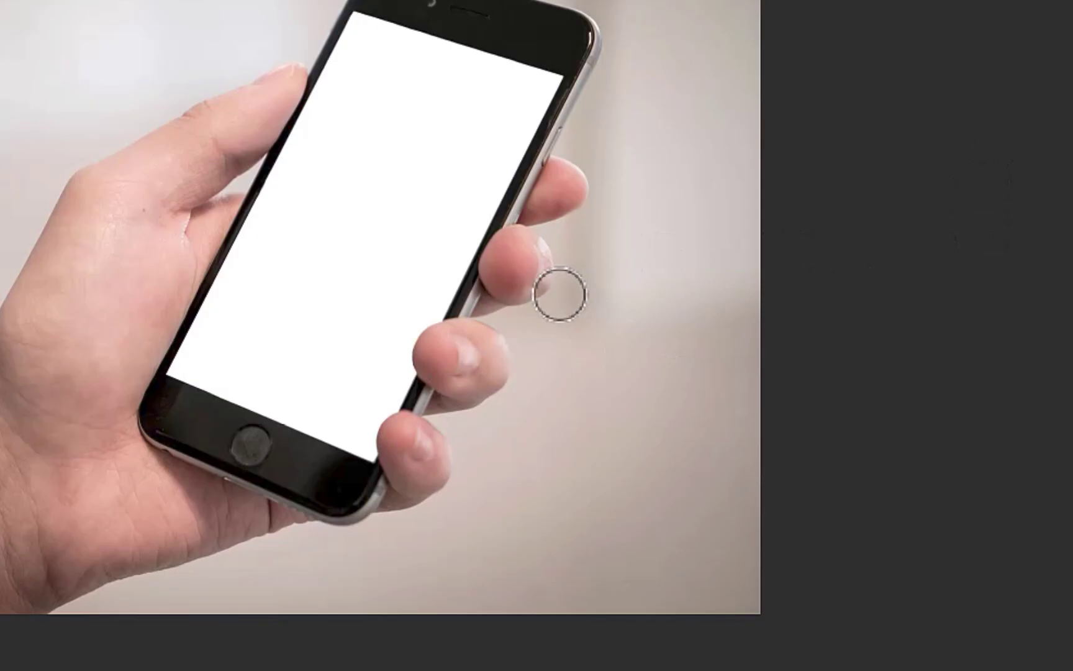
click(428, 339)
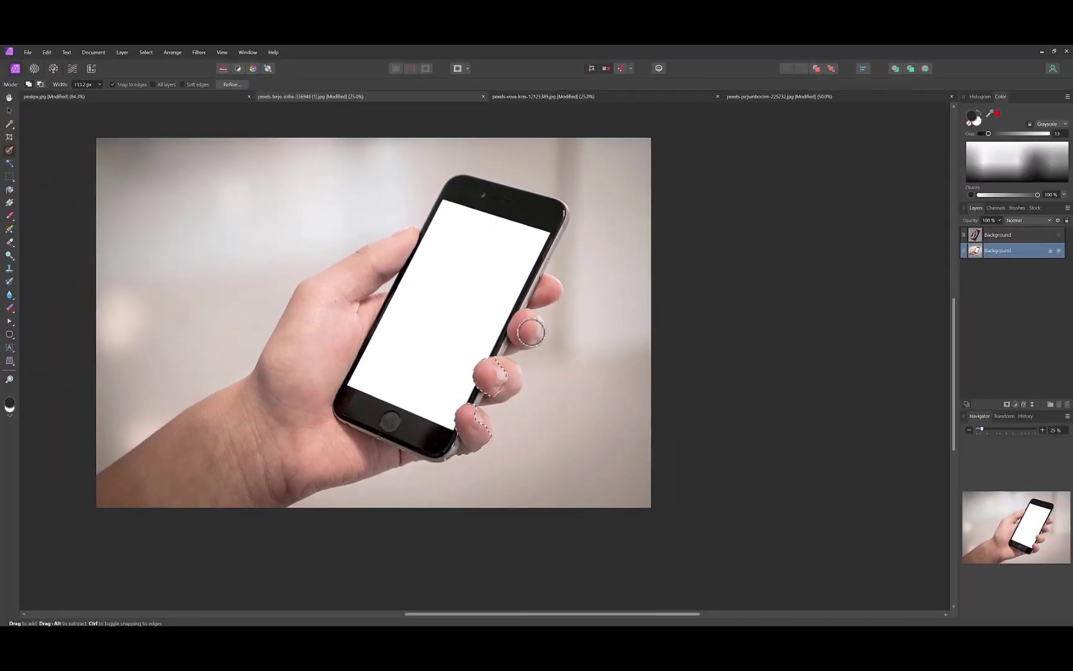
drag(523, 320, 546, 331)
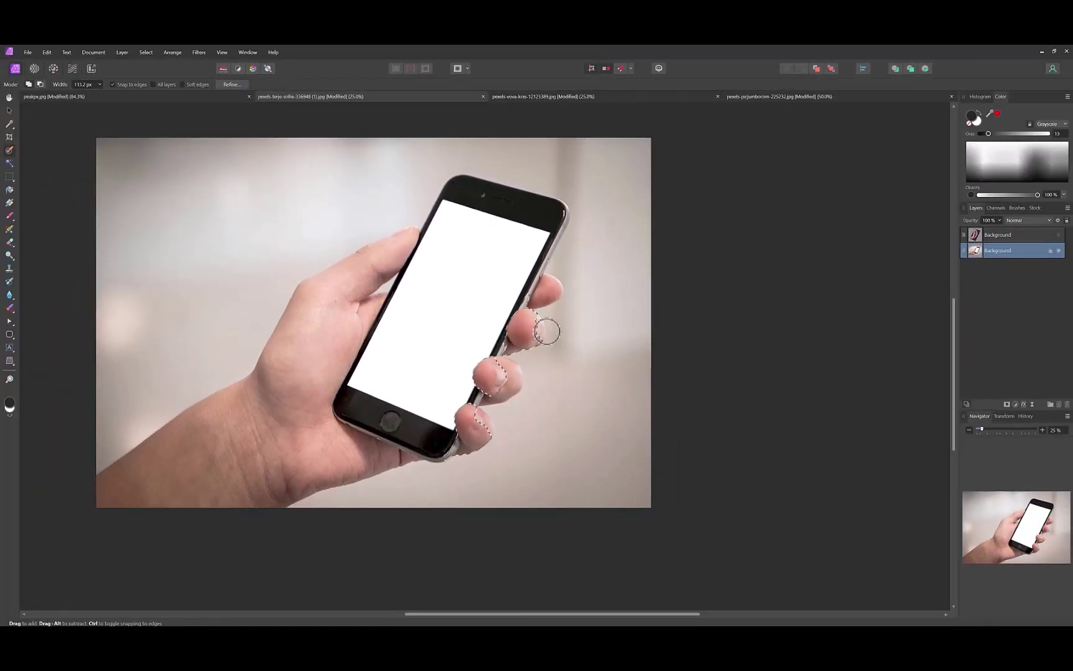
click(1059, 235)
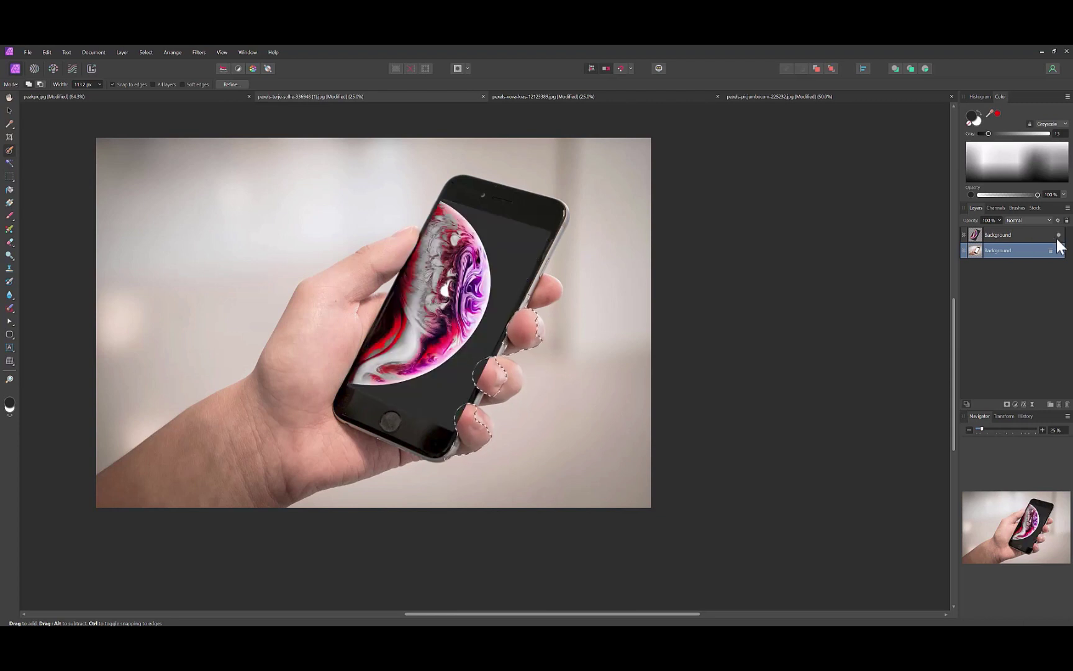
click(1009, 234)
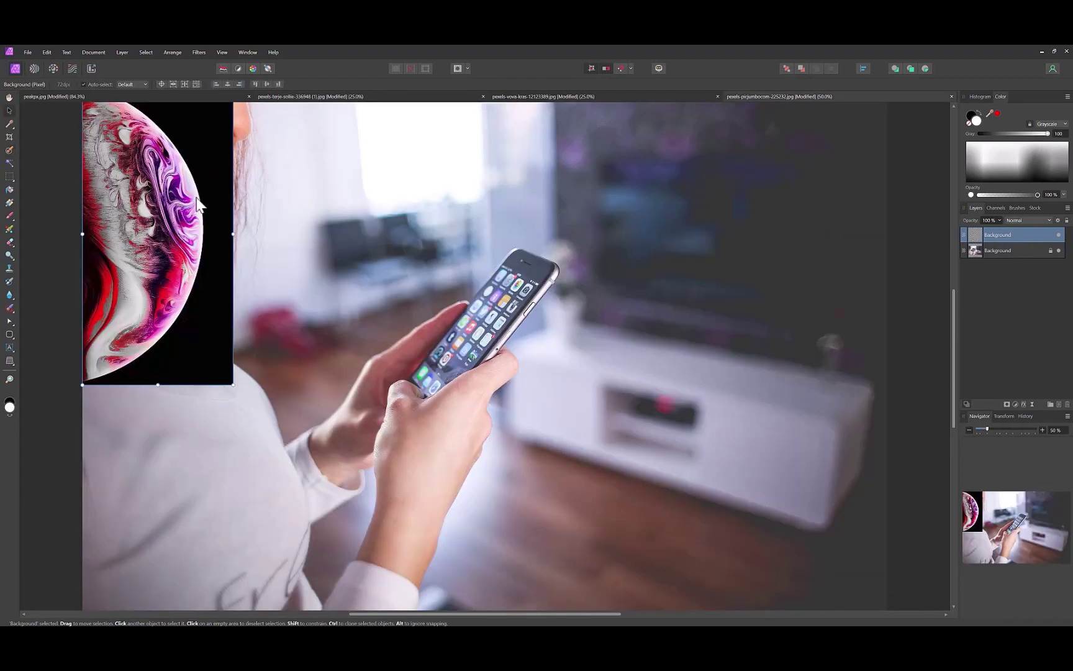
Step: Move, shrink and rotate the wallpaper to match the woman's phone, then zoom in
drag(197, 205, 385, 310)
drag(269, 506, 376, 393)
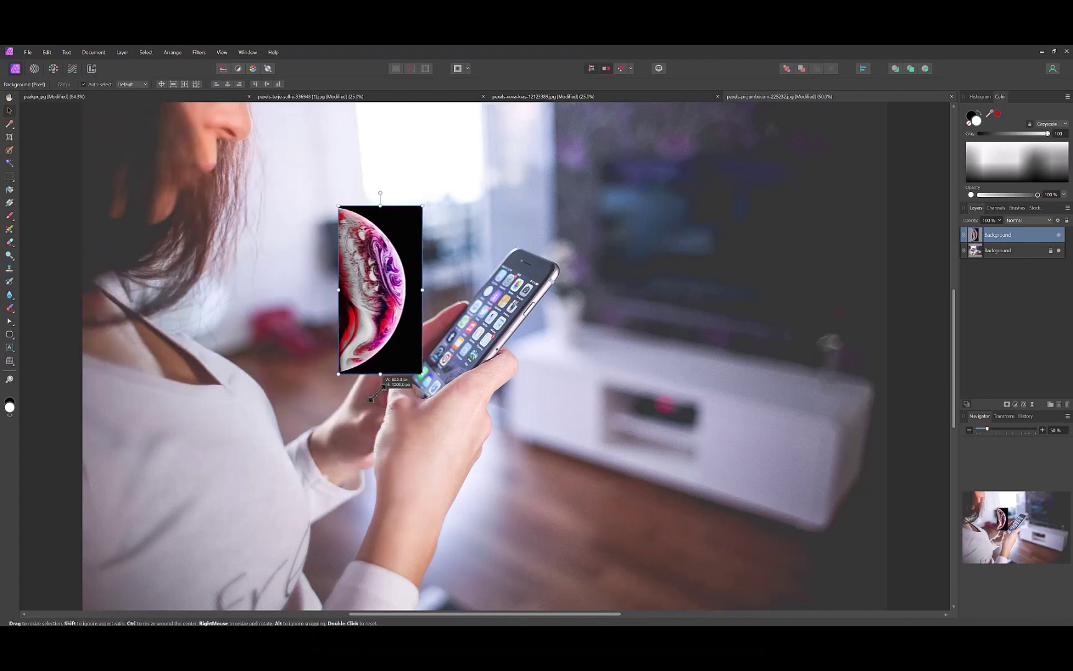
drag(380, 192, 488, 320)
key(ctrl+plus)
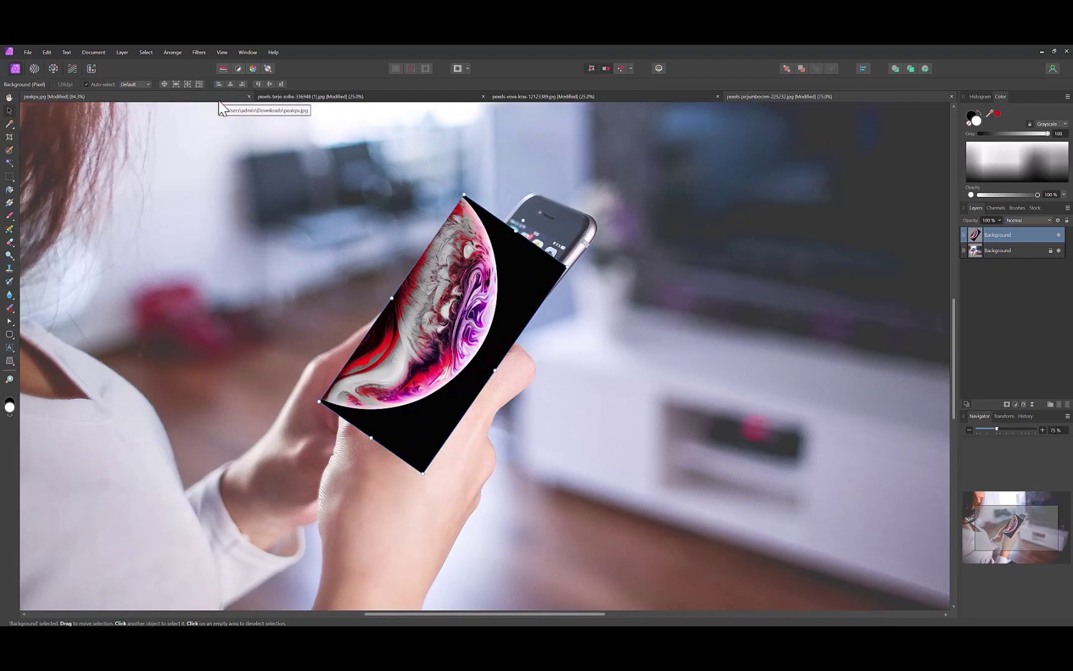
Step: Open the Filters > Distort > Perspective filter for the wallpaper
click(199, 53)
mouse_move(282, 87)
click(348, 103)
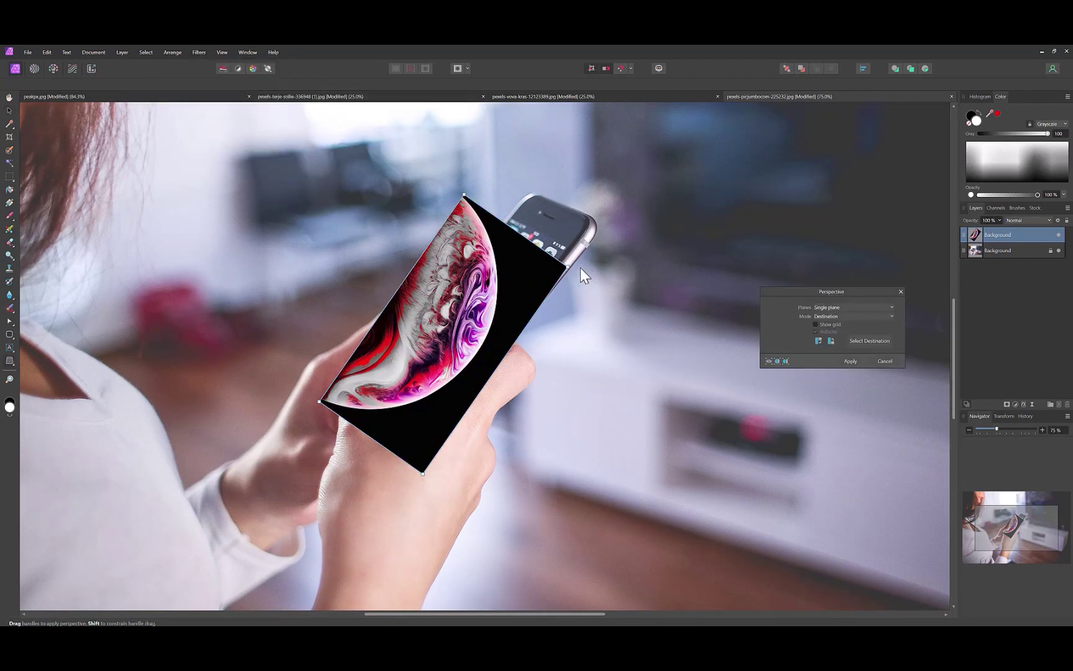
Step: Fit the wallpaper's four corners to the phone screen and apply the warp
drag(576, 268, 569, 248)
drag(465, 193, 511, 219)
drag(324, 401, 378, 389)
drag(423, 473, 415, 429)
scroll(486, 319, up, 2)
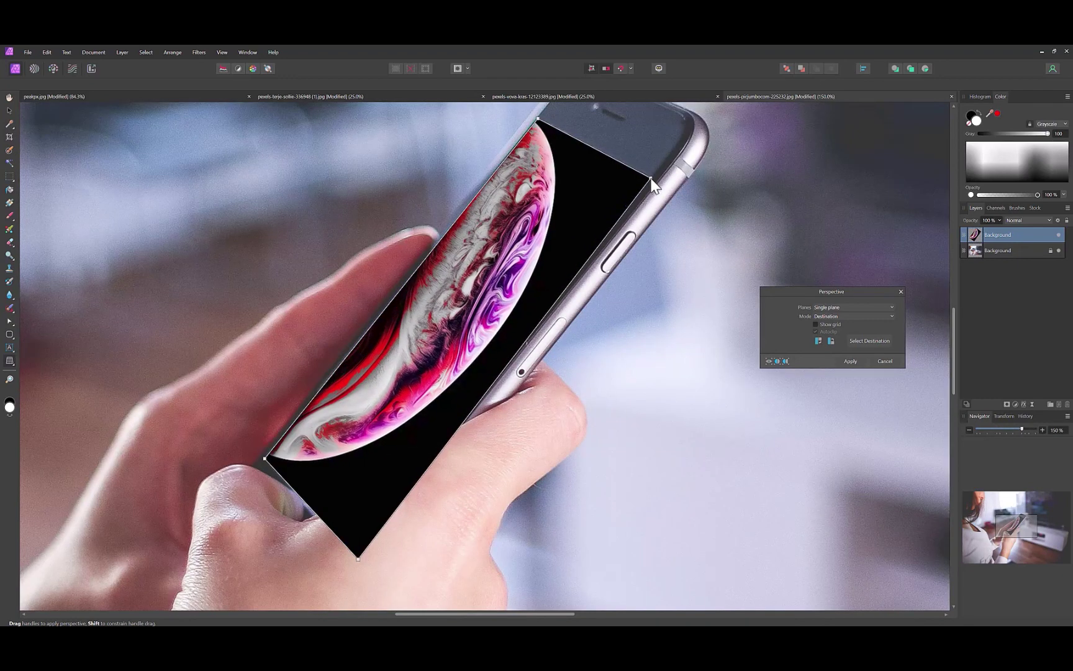
click(850, 361)
click(678, 387)
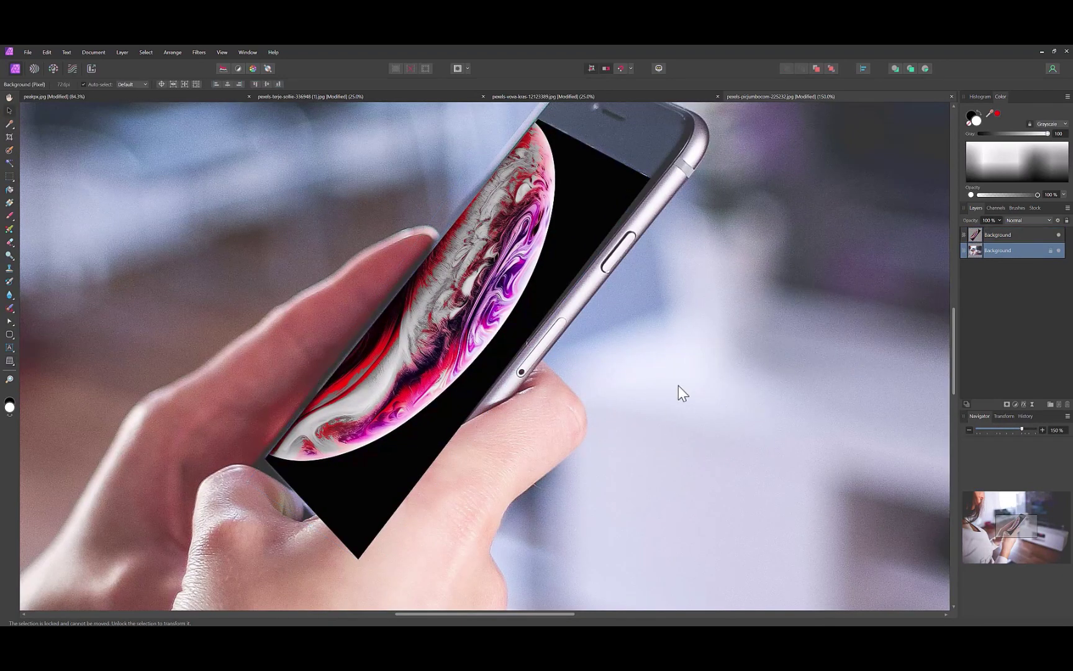
Step: Hide the wallpaper, brush-select the woman's thumb, then show and reselect the wallpaper layer
key(ctrl+minus)
key(ctrl+minus)
click(1059, 235)
click(9, 149)
mouse_move(463, 412)
mouse_down()
mouse_move(474, 402)
mouse_move(412, 455)
mouse_move(350, 446)
mouse_up()
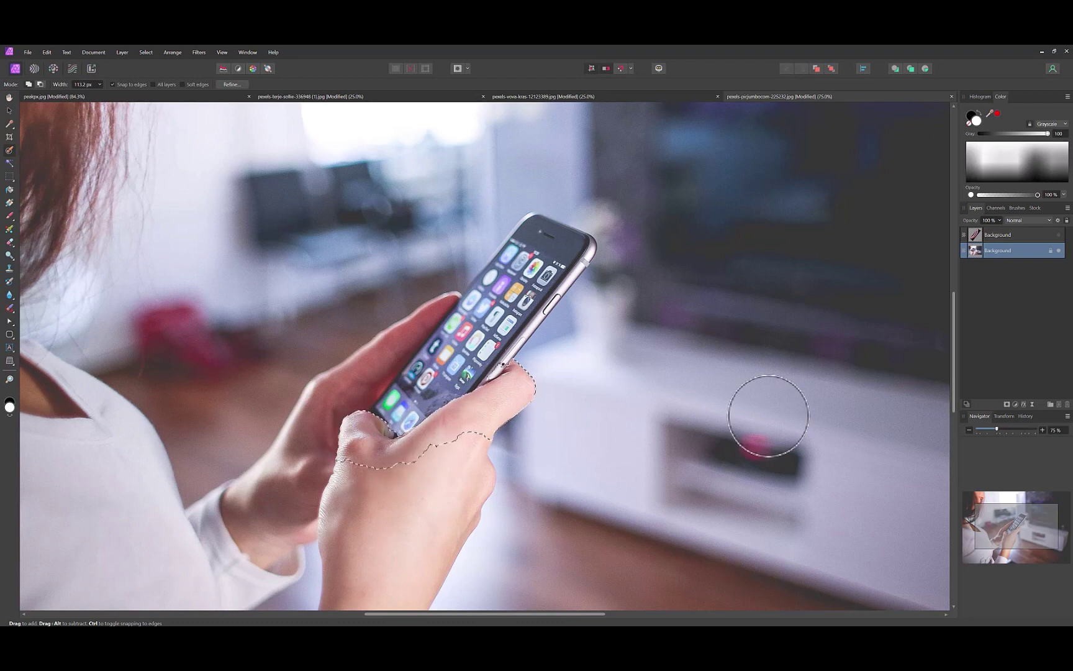
click(1059, 235)
click(1020, 235)
key(ctrl+d)
Step: Nest a Levels adjustment in the woman's wallpaper layer with output black 21% and gamma 0.766
click(1016, 404)
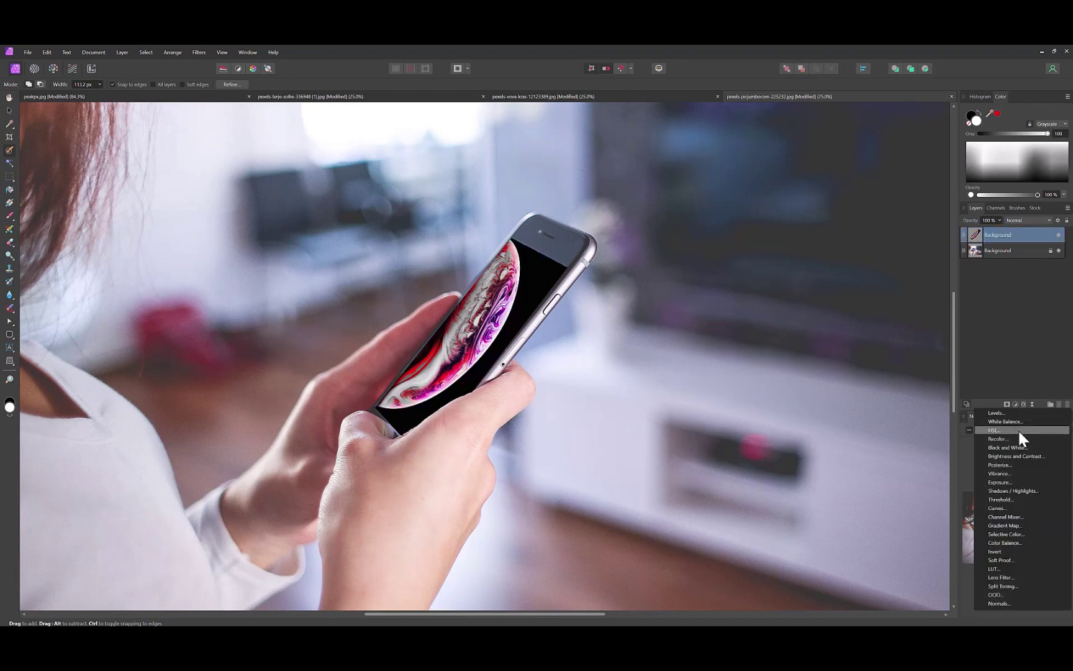
click(999, 413)
drag(428, 116, 721, 218)
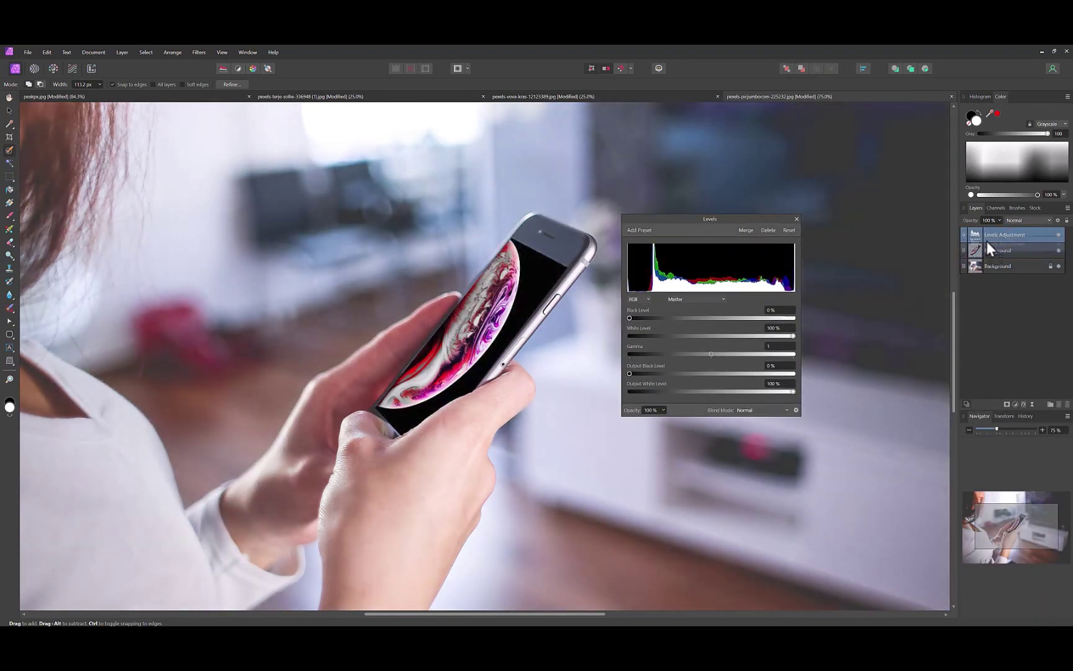
drag(990, 236, 998, 251)
drag(630, 373, 706, 358)
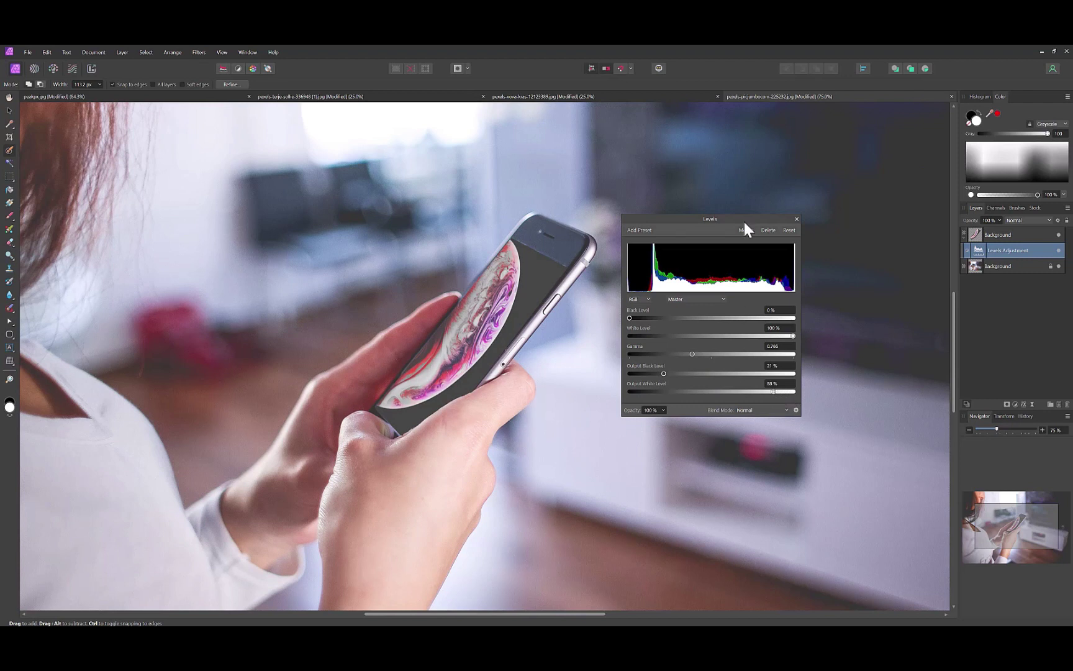
click(797, 219)
key(ctrl+minus)
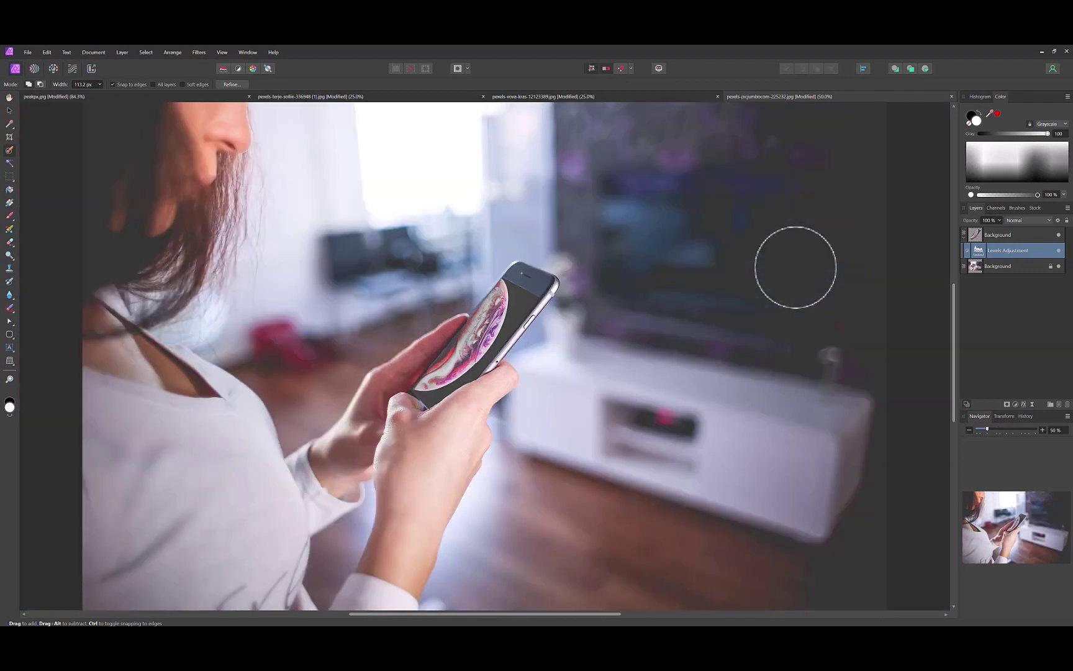